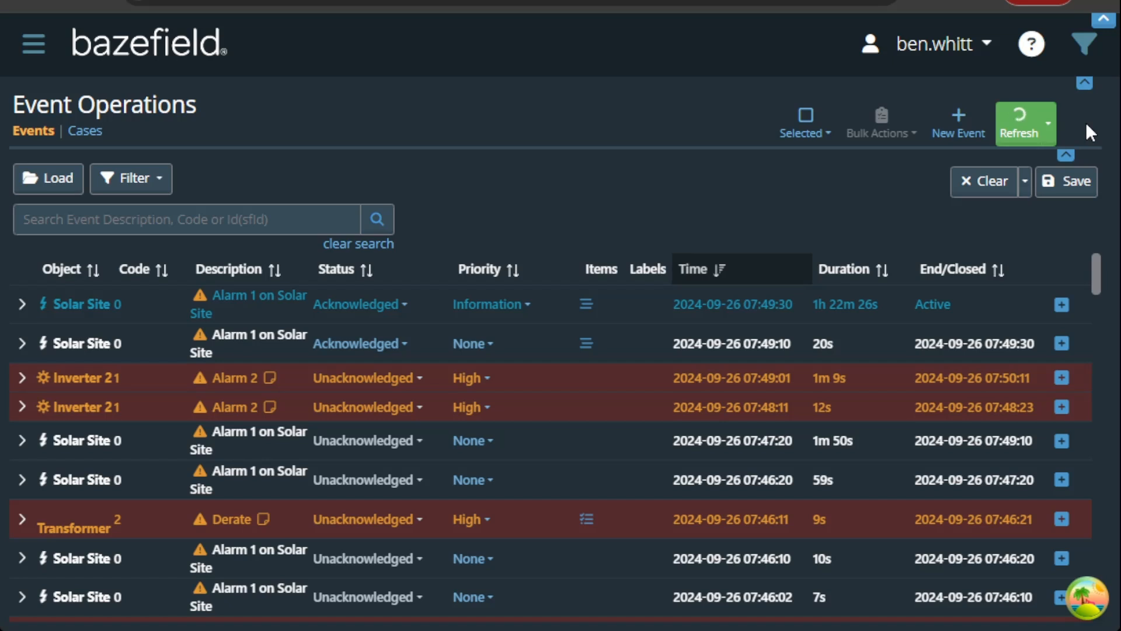
# Switch the event list to manual refresh and back to automatic refresh.
pyautogui.click(1055, 137)
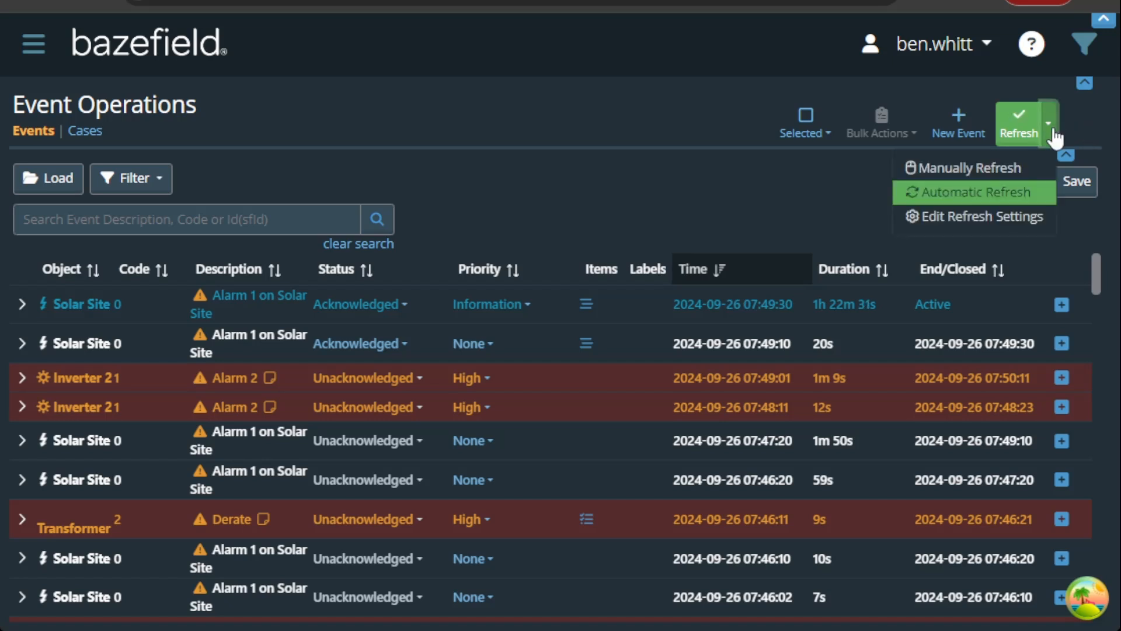
pyautogui.click(1038, 164)
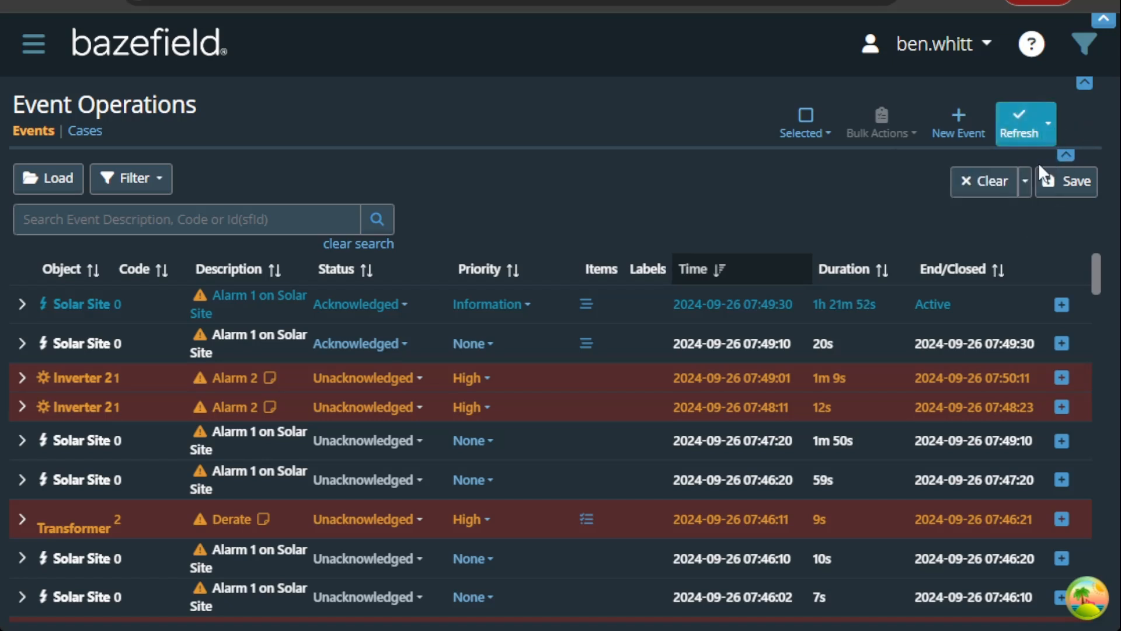
pyautogui.click(1049, 130)
pyautogui.click(1048, 191)
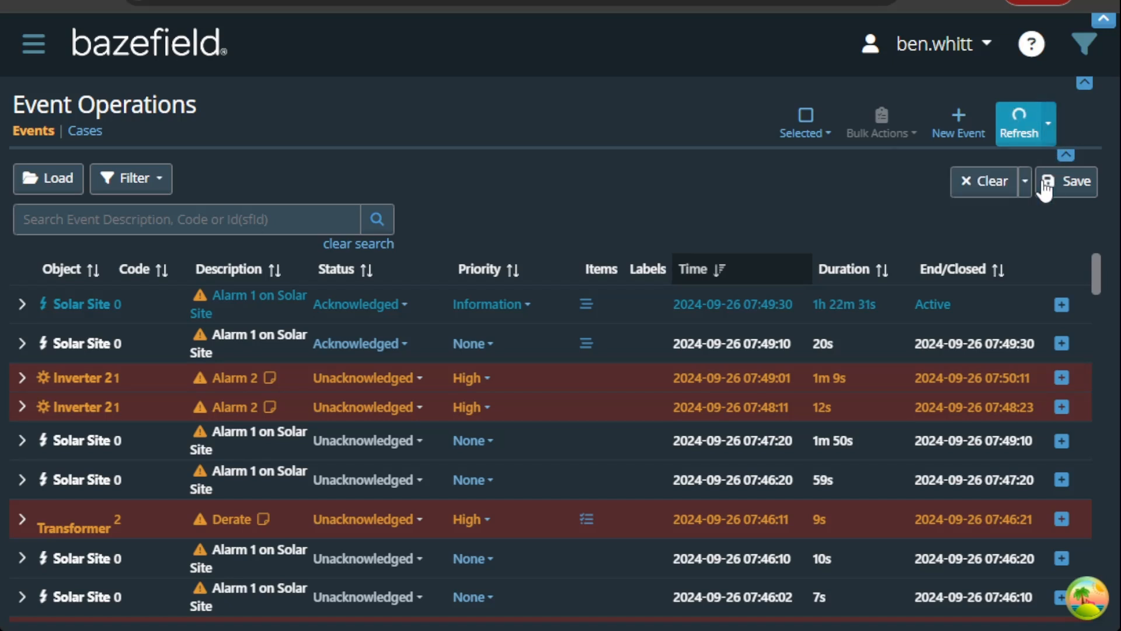
# Set the event list's refresh mode to manual and refresh the events on demand.
pyautogui.click(1050, 127)
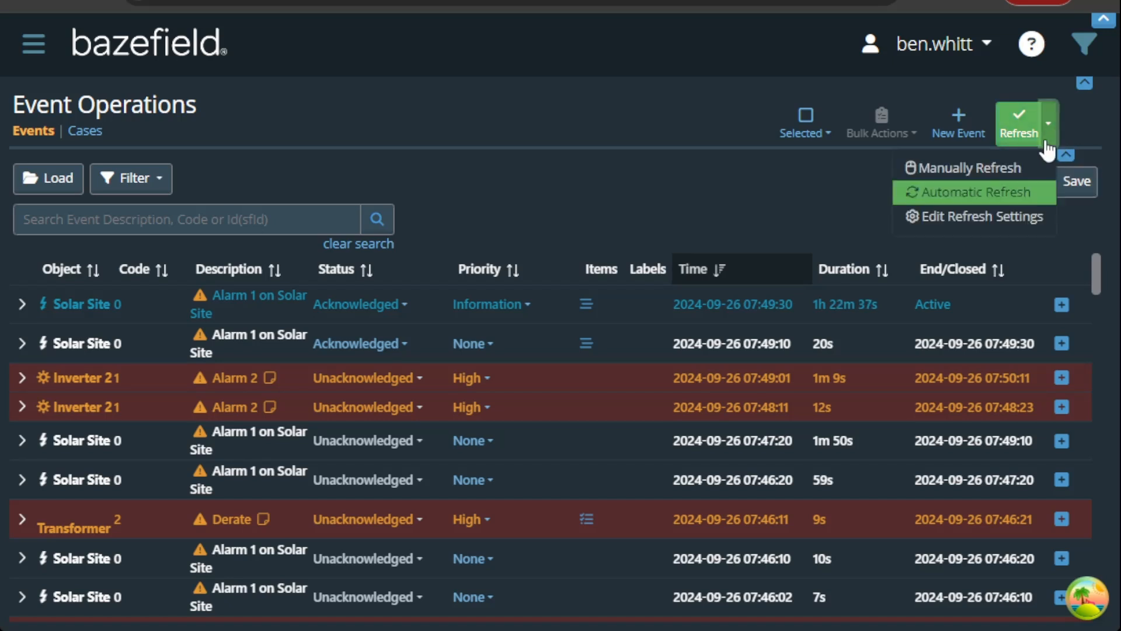
pyautogui.click(1023, 163)
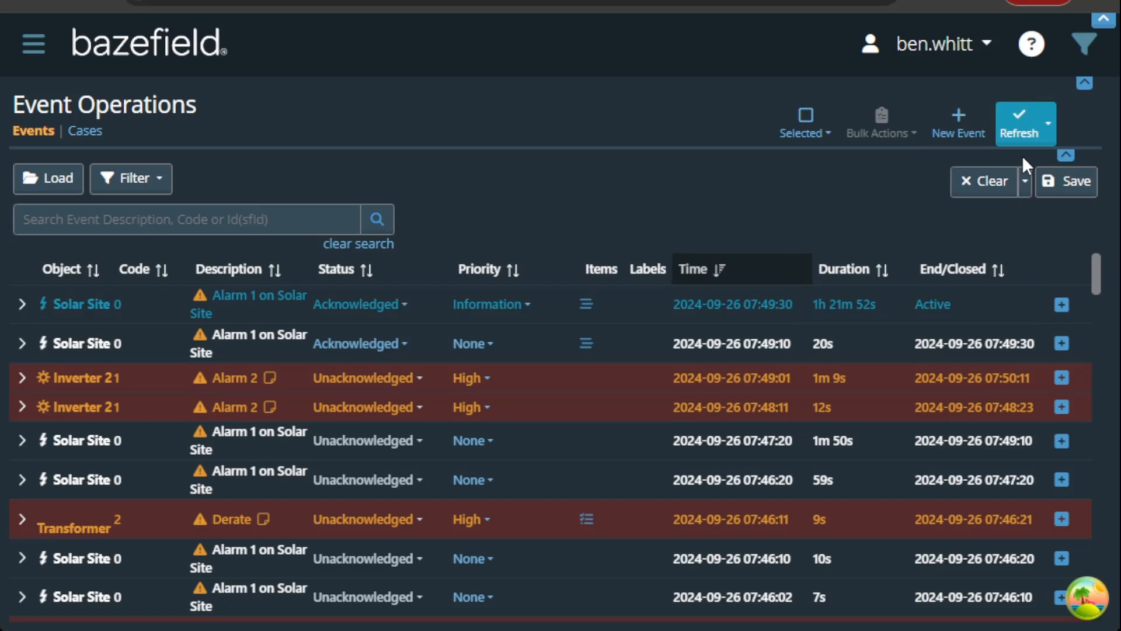
pyautogui.click(1008, 134)
pyautogui.click(1022, 127)
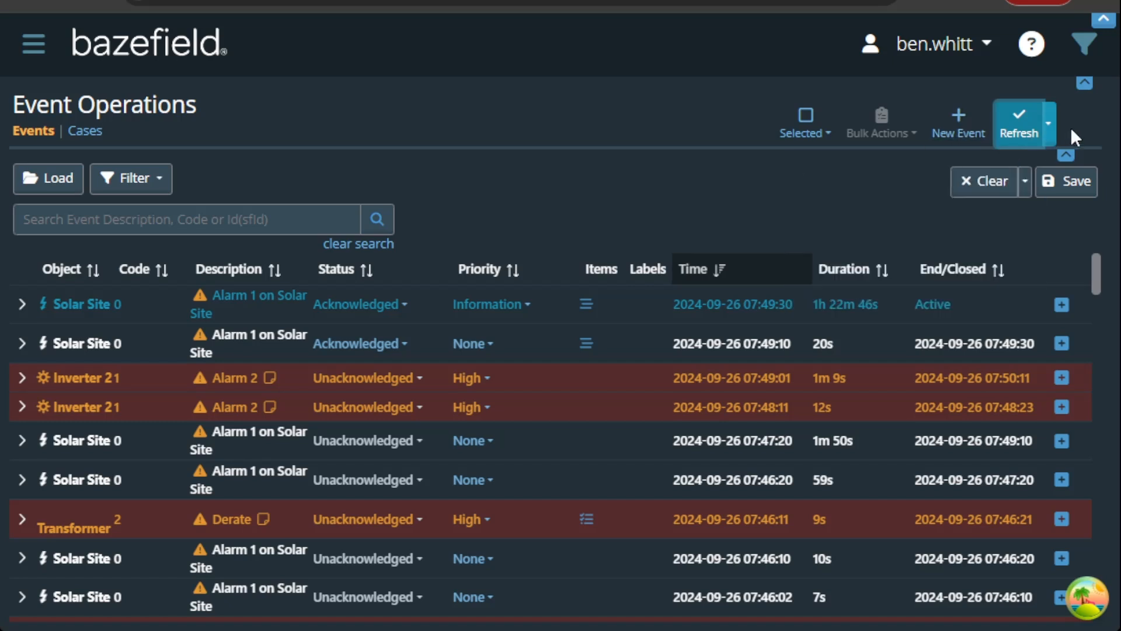
# Examine the latest information in the refresh settings, covering events returned, status, last update, query type and fetch mode, and close without saving.
pyautogui.click(1051, 124)
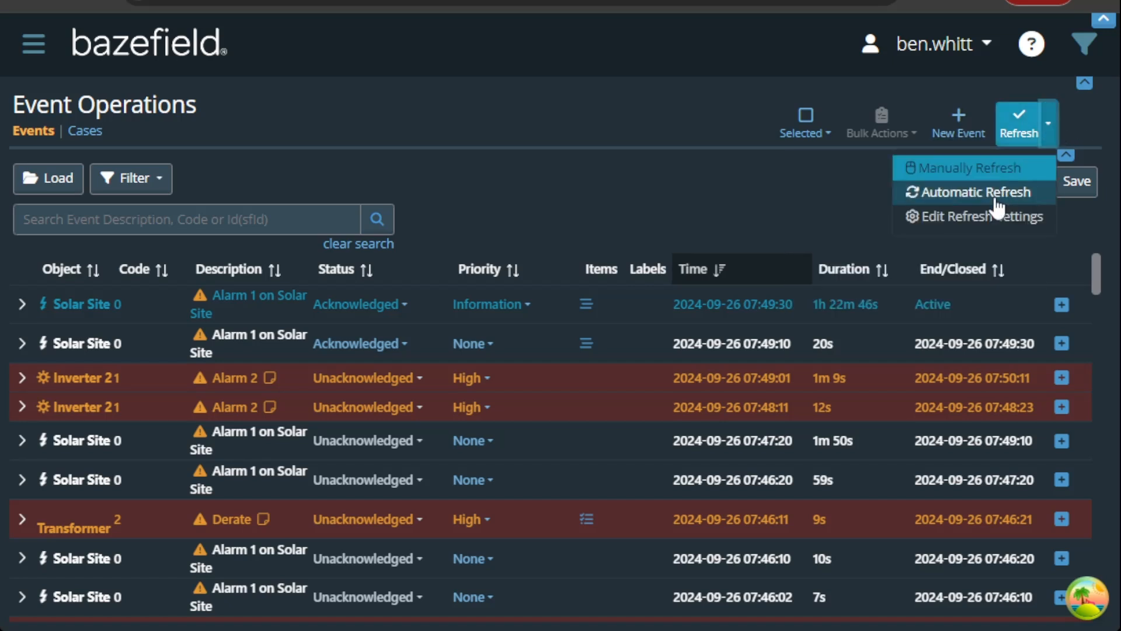
pyautogui.click(993, 216)
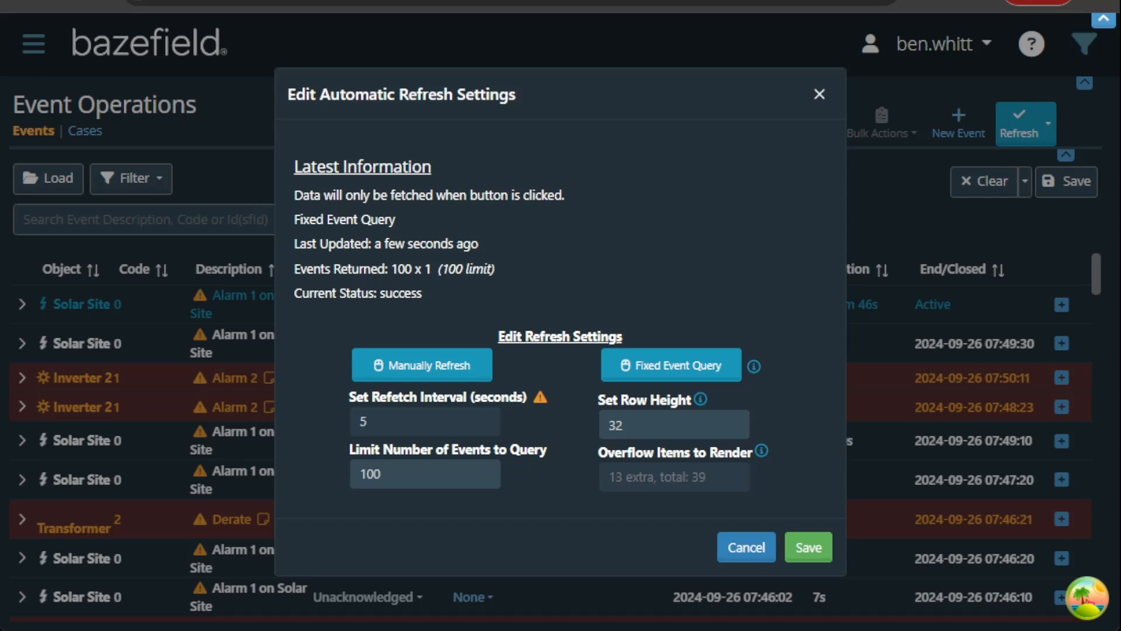
pyautogui.moveTo(390, 269); pyautogui.dragTo(432, 272)
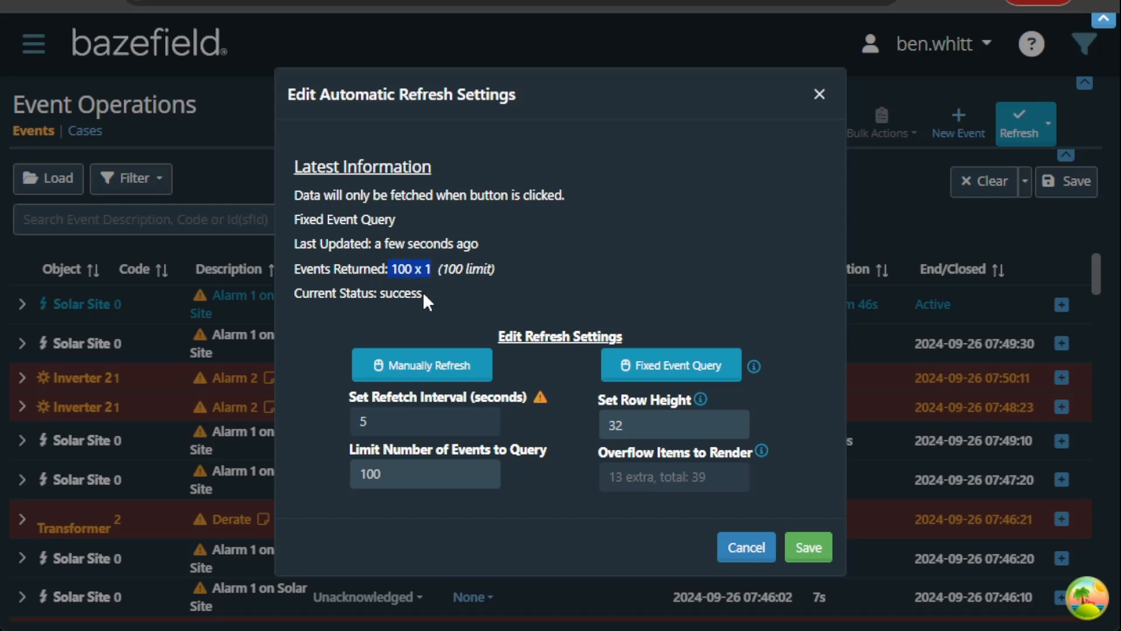
pyautogui.click(462, 270)
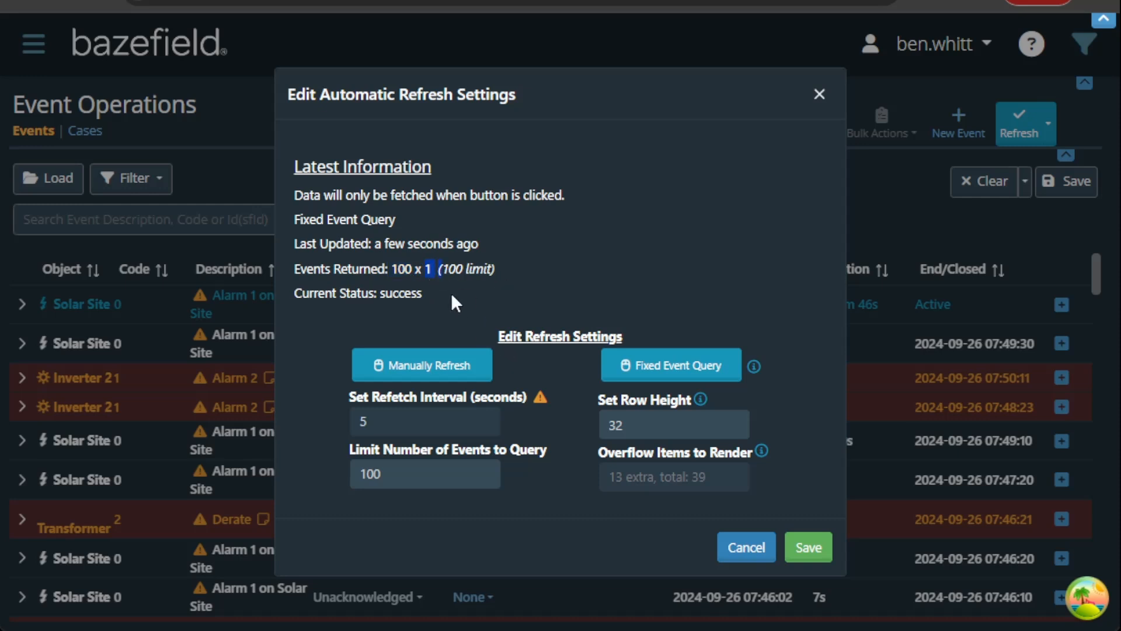
pyautogui.moveTo(426, 294); pyautogui.dragTo(341, 294)
pyautogui.moveTo(374, 243); pyautogui.dragTo(471, 244)
pyautogui.moveTo(396, 220); pyautogui.dragTo(290, 220)
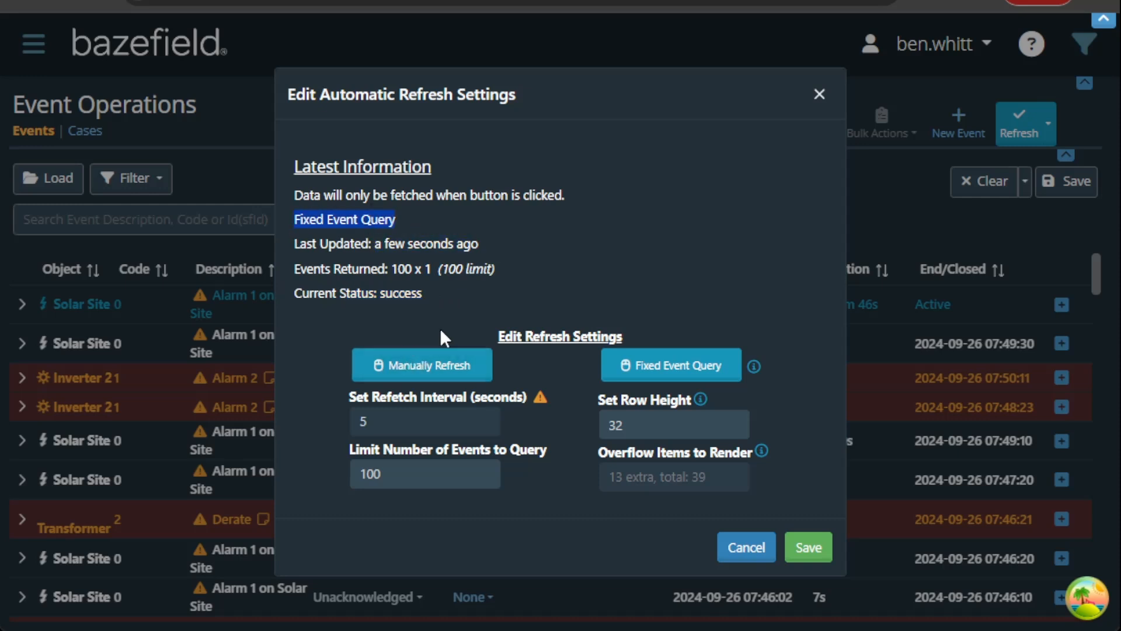
pyautogui.tripleClick(510, 197)
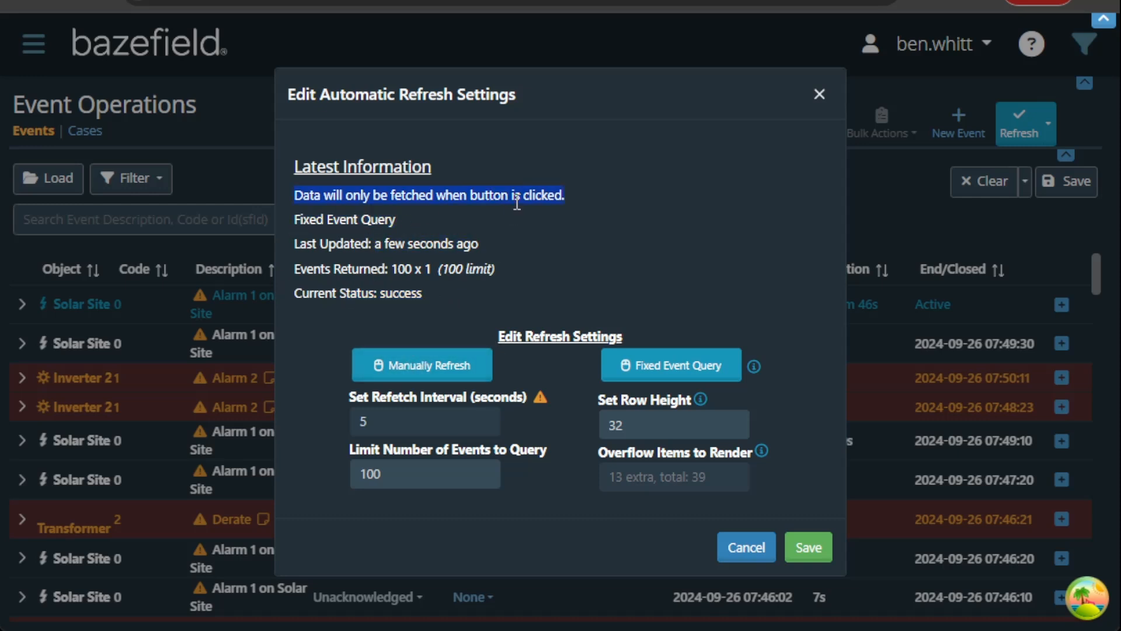
pyautogui.click(747, 549)
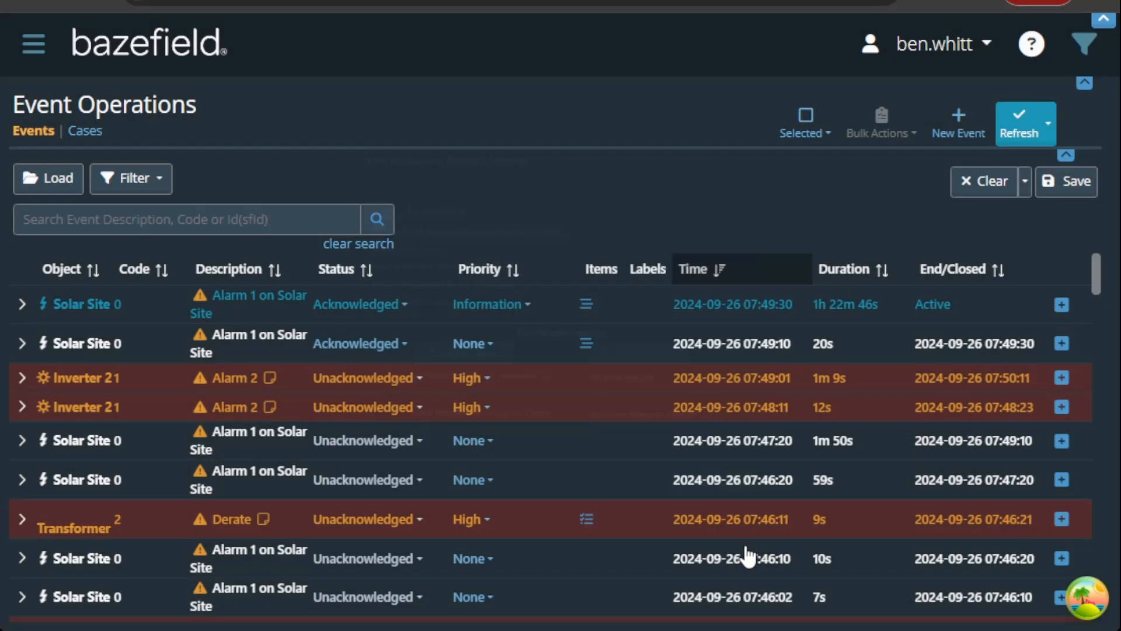
# Check the refresh status summary, reopen the refresh settings to view them, and cancel without changes.
pyautogui.moveTo(1029, 129)
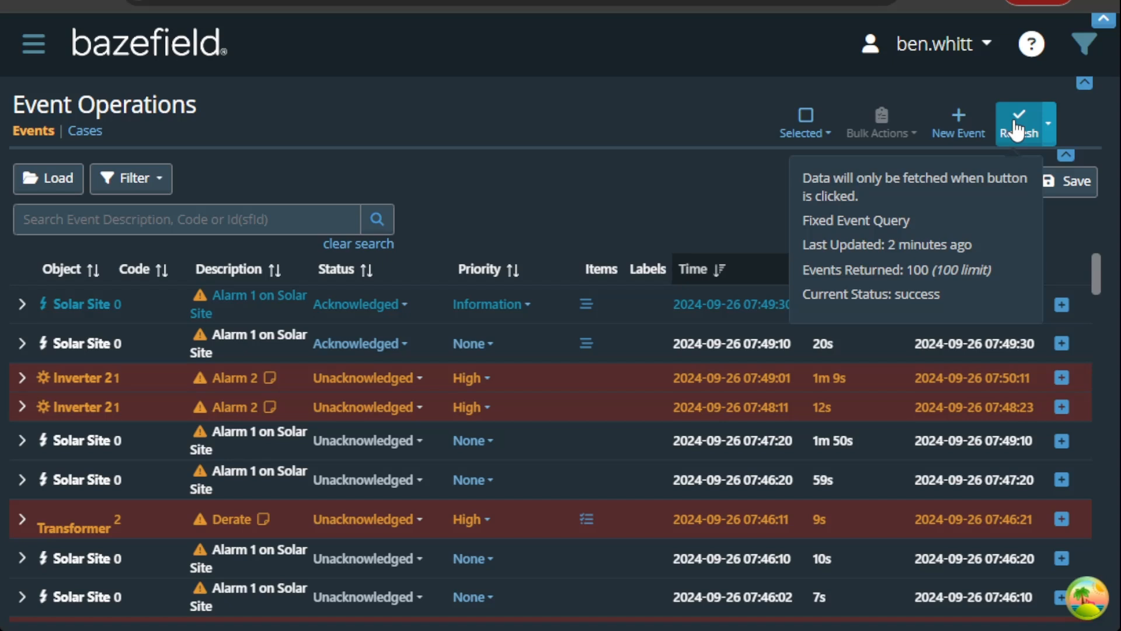
pyautogui.click(1049, 125)
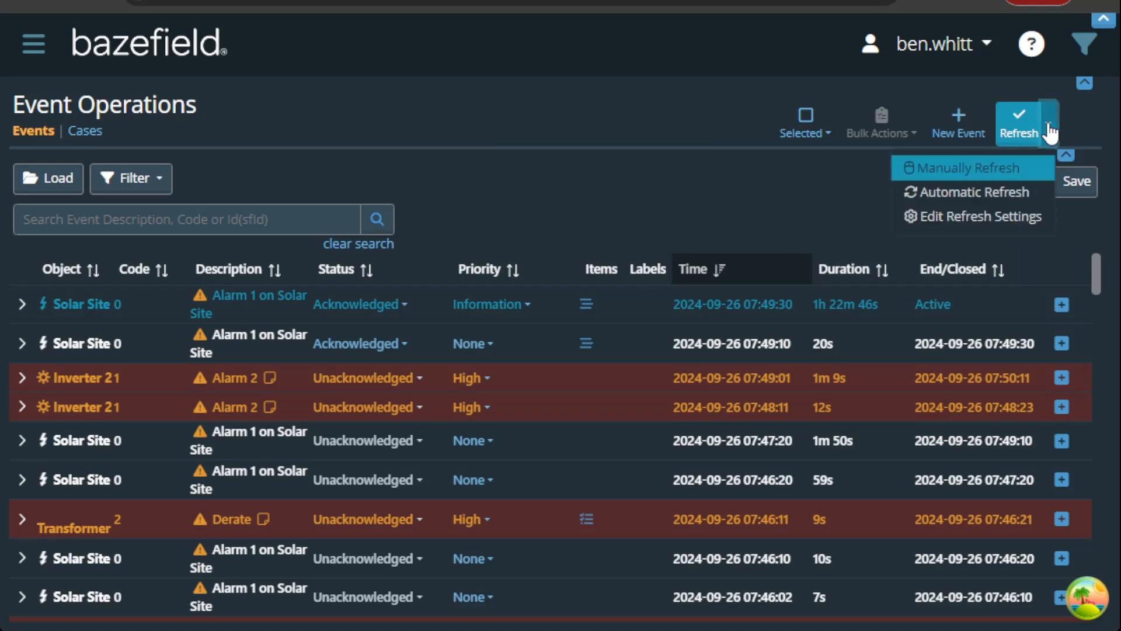
pyautogui.click(999, 222)
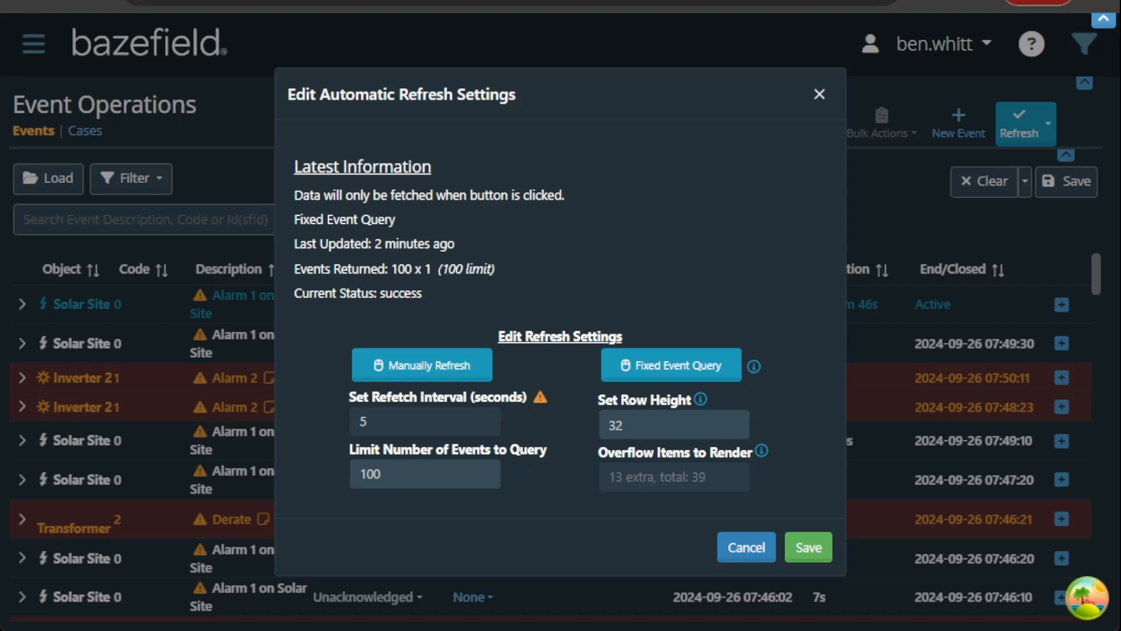
pyautogui.click(746, 547)
# Turn on automatic refresh for the event list.
pyautogui.moveTo(1042, 133)
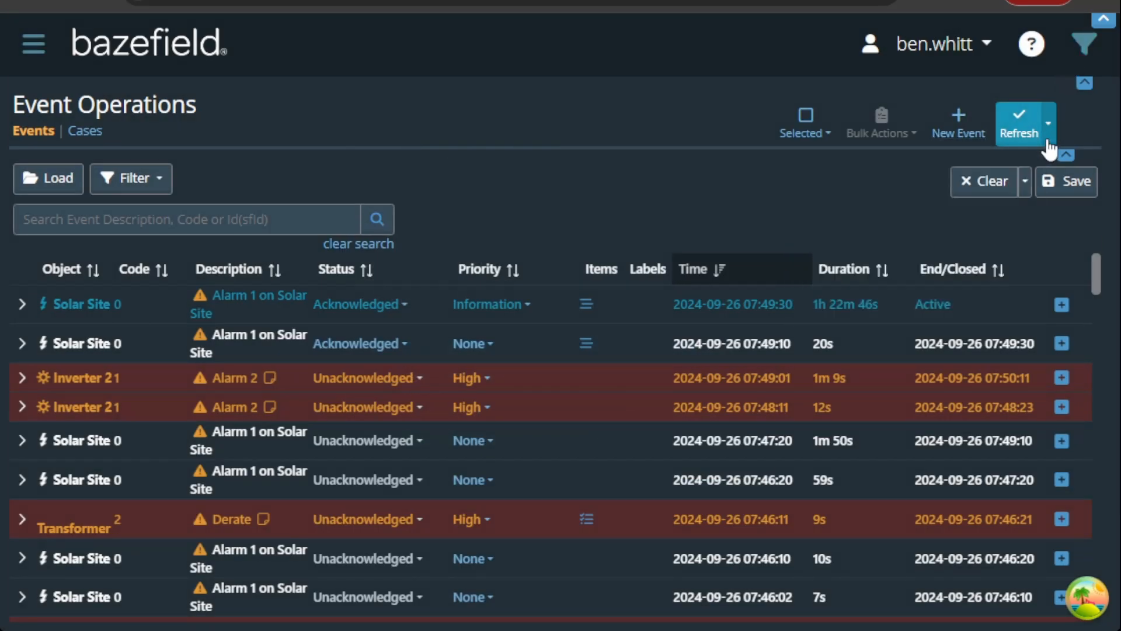
pyautogui.click(1049, 144)
pyautogui.click(955, 192)
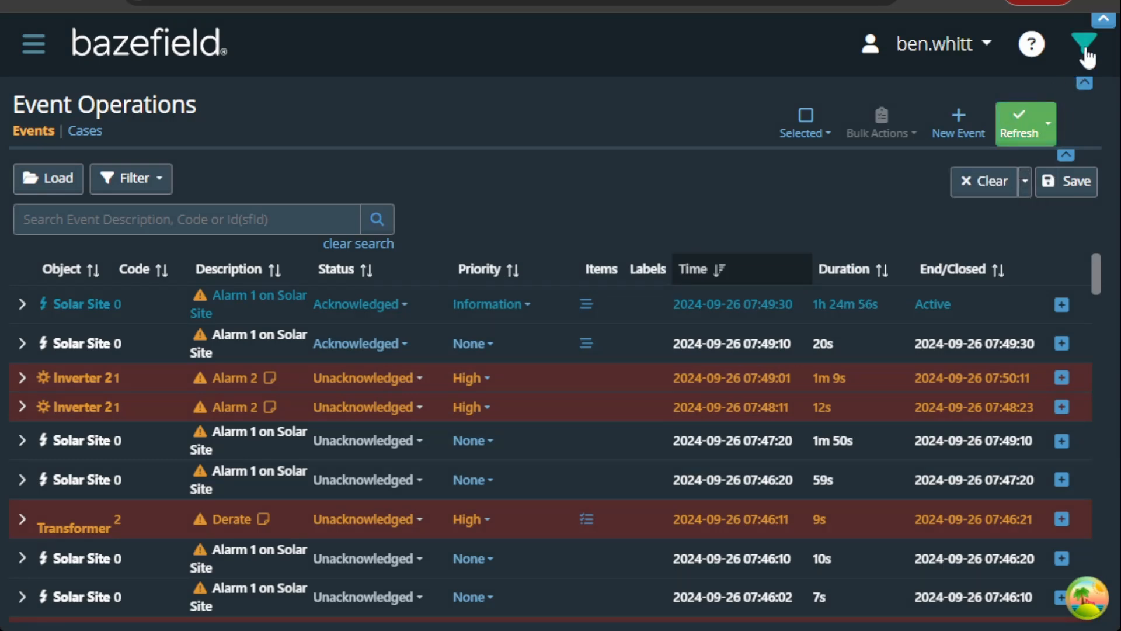
# Show the time period and asset filters, switch the asset selector to Tree view, and apply it with no assets selected.
pyautogui.click(1085, 46)
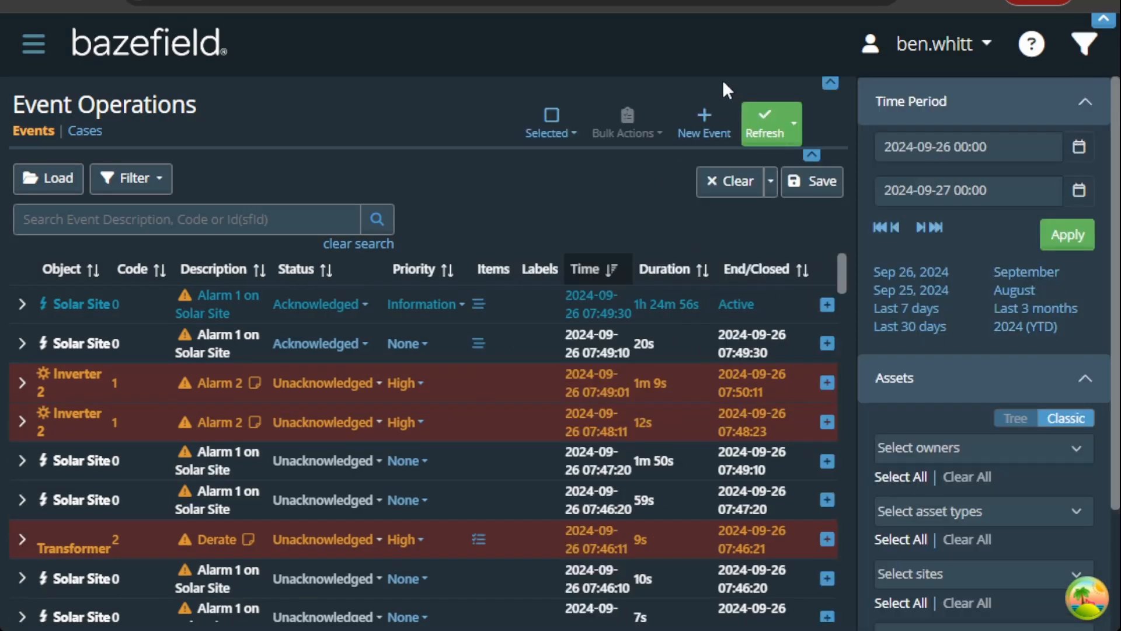
pyautogui.scroll(-3, 932, 393)
pyautogui.scroll(3, 913, 380)
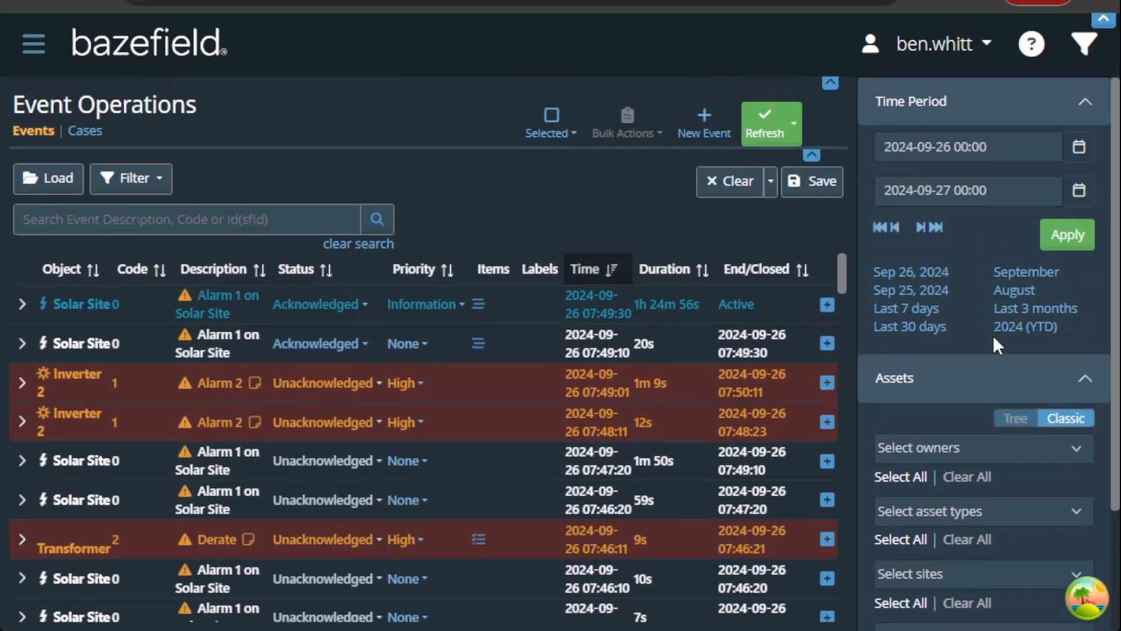
pyautogui.click(1014, 418)
pyautogui.scroll(-5, 1023, 453)
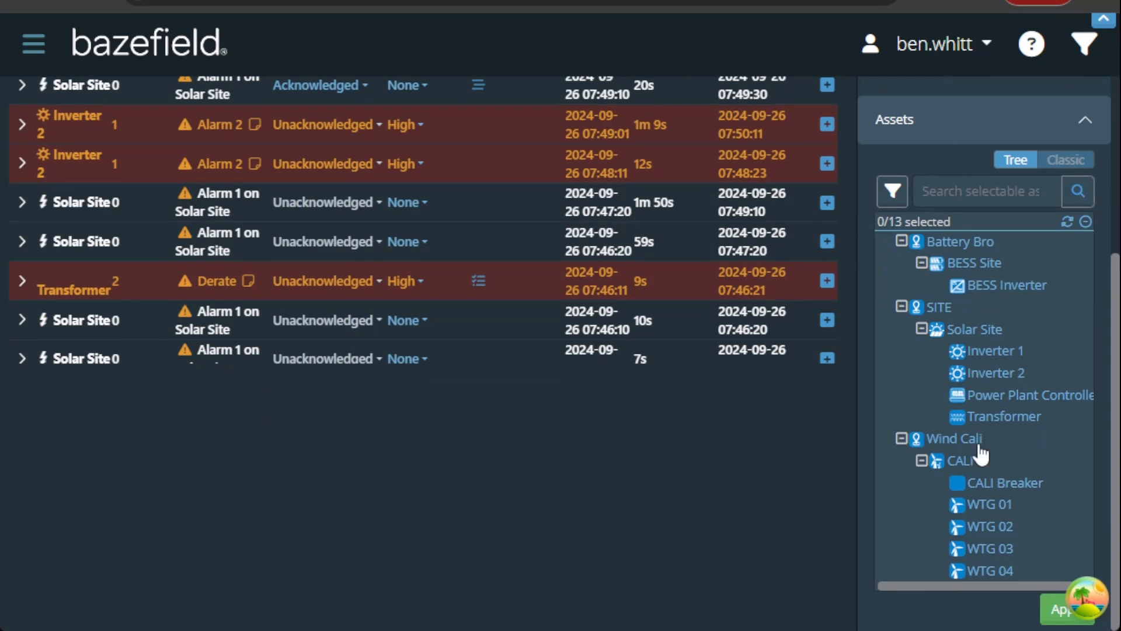
pyautogui.click(1052, 610)
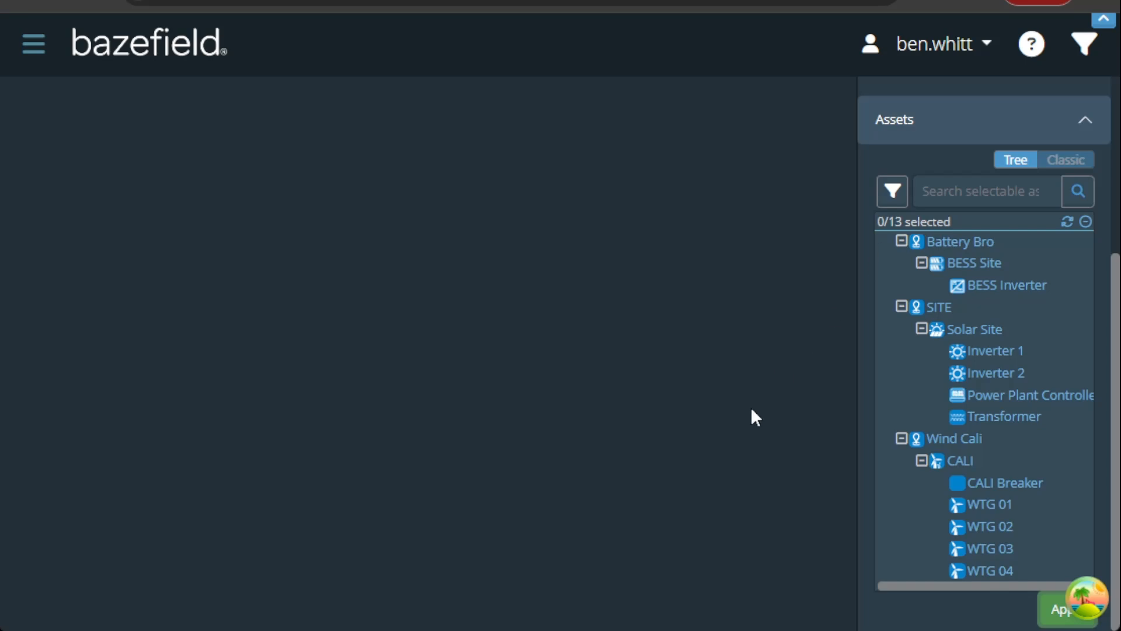
# Switch the asset selector back to Classic and apply it to reload the events.
pyautogui.scroll(5, 775, 380)
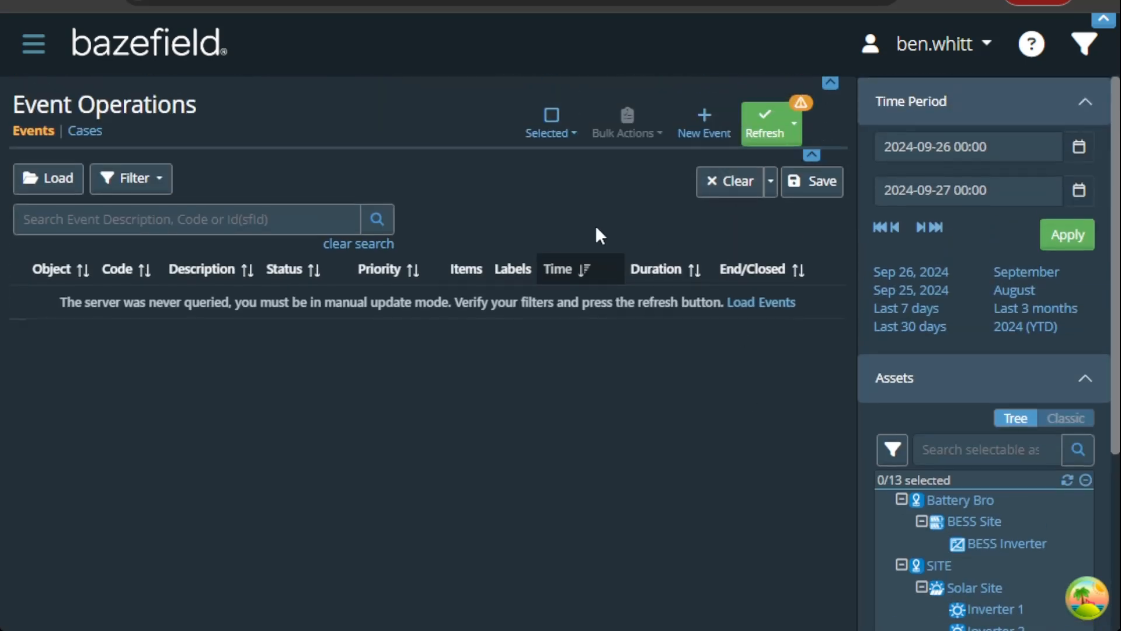
pyautogui.moveTo(803, 116)
pyautogui.click(1062, 426)
pyautogui.scroll(-3, 1064, 430)
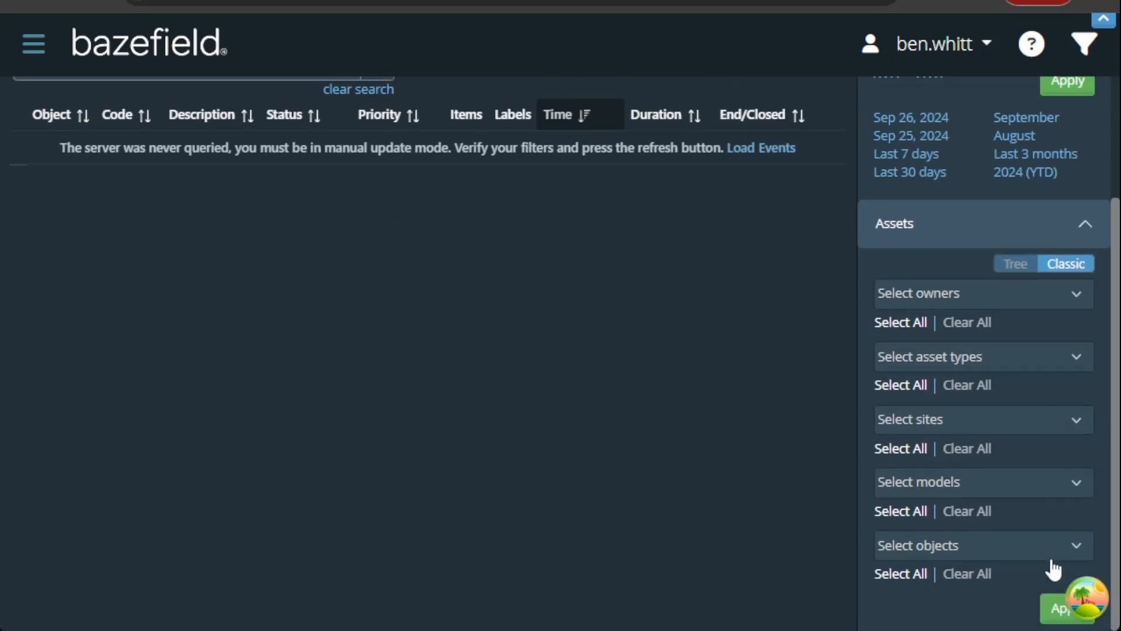
pyautogui.click(1048, 623)
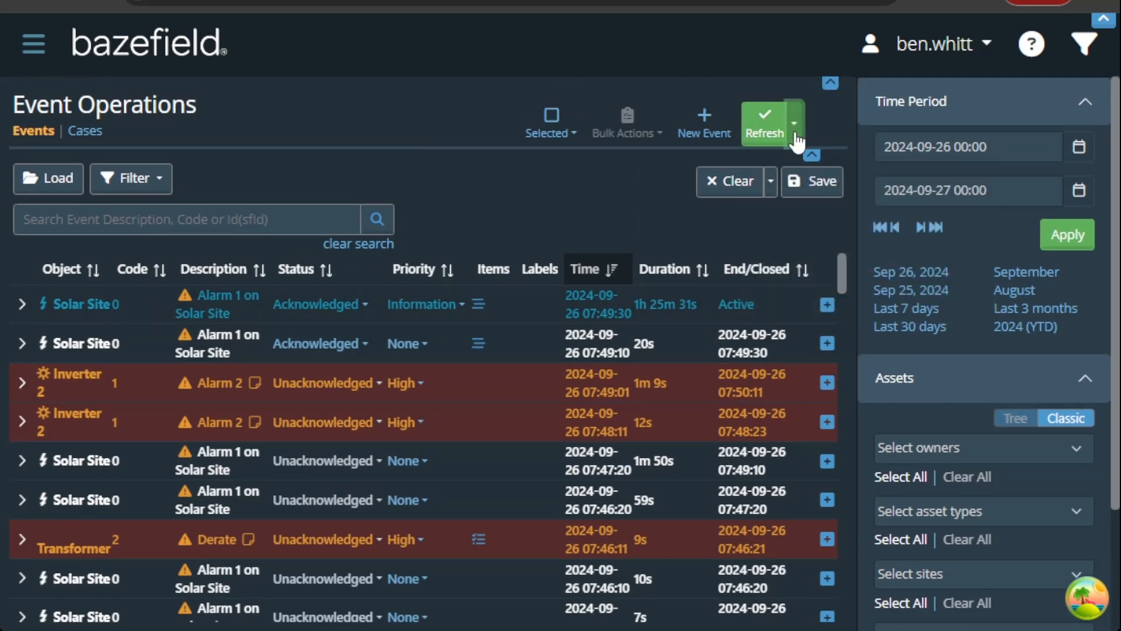
# Change the event refresh mode to manual with the filters still shown.
pyautogui.click(795, 134)
pyautogui.click(765, 169)
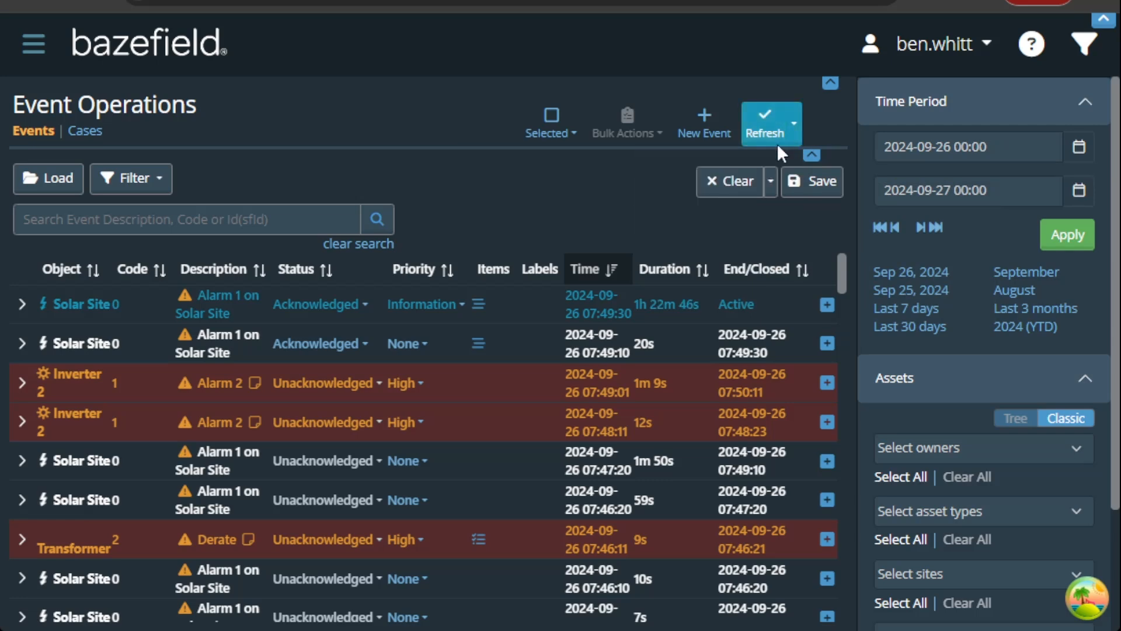
# Enable automatic refresh within the refresh settings and set the refetch interval to 60 seconds.
pyautogui.click(794, 135)
pyautogui.click(755, 217)
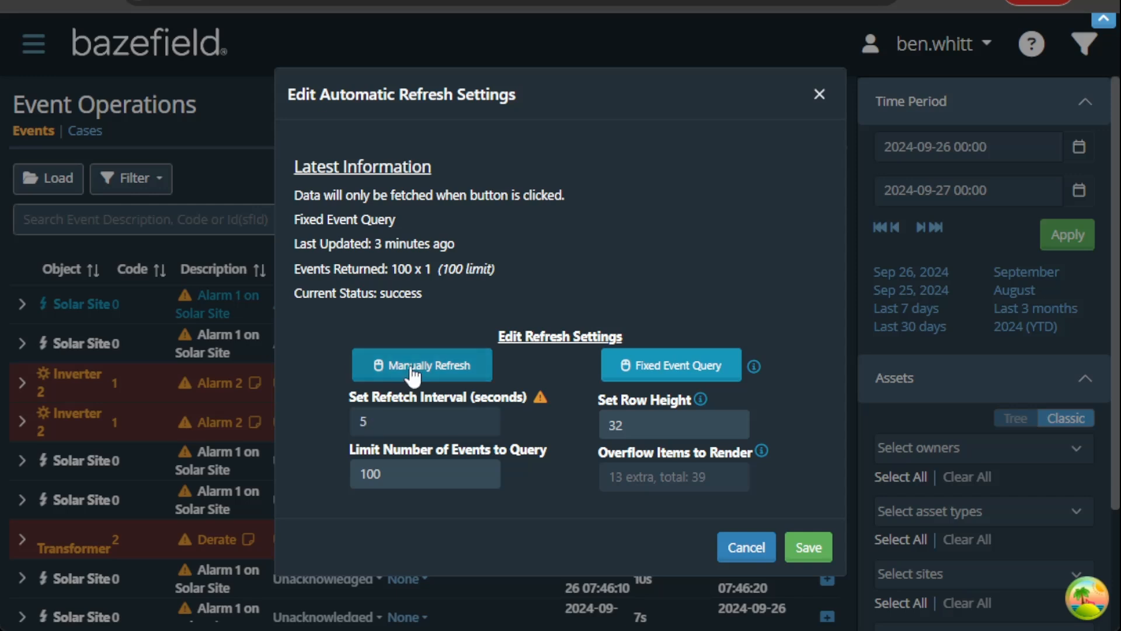
pyautogui.click(462, 365)
pyautogui.doubleClick(398, 420)
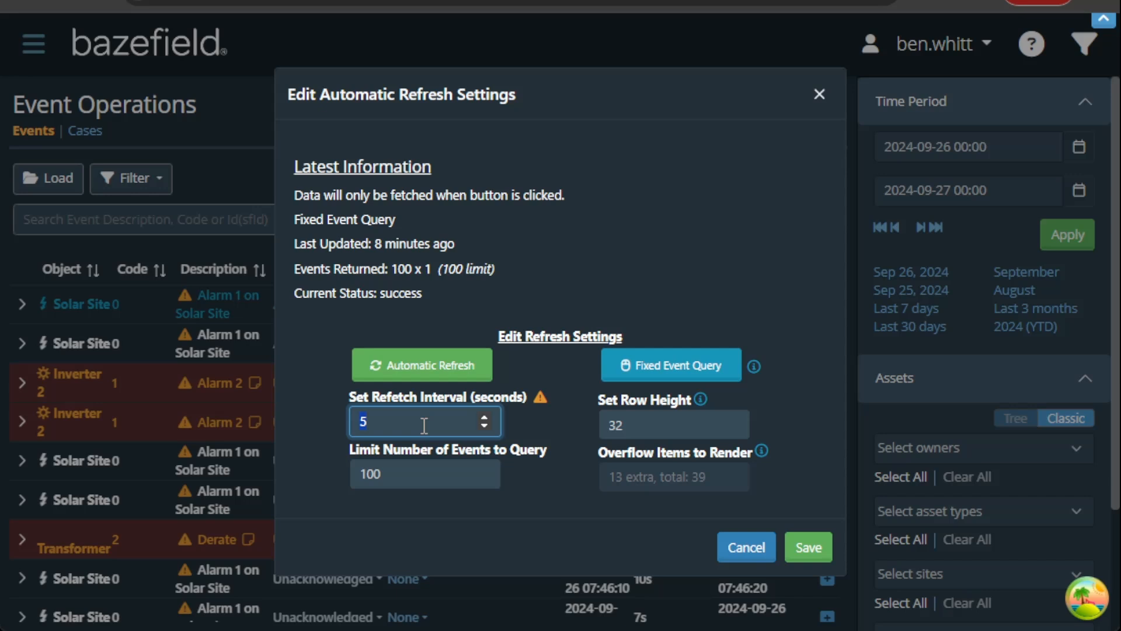
pyautogui.write('60')
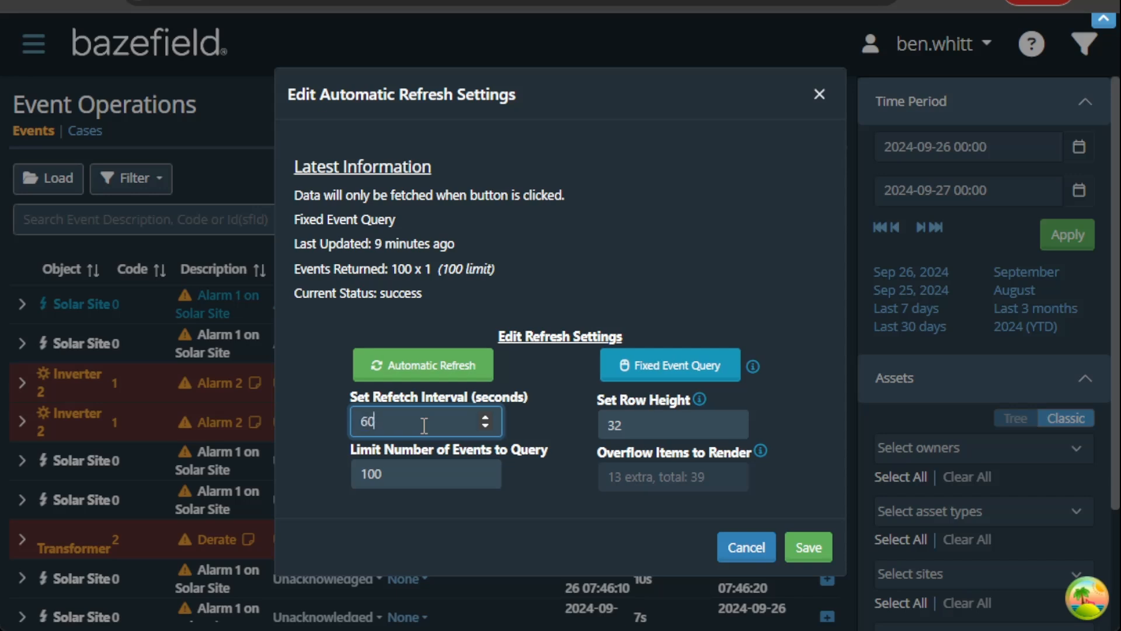
# Change the refetch interval to 15 seconds and check the warning beside it.
pyautogui.press('BackSpace')
pyautogui.press('BackSpace')
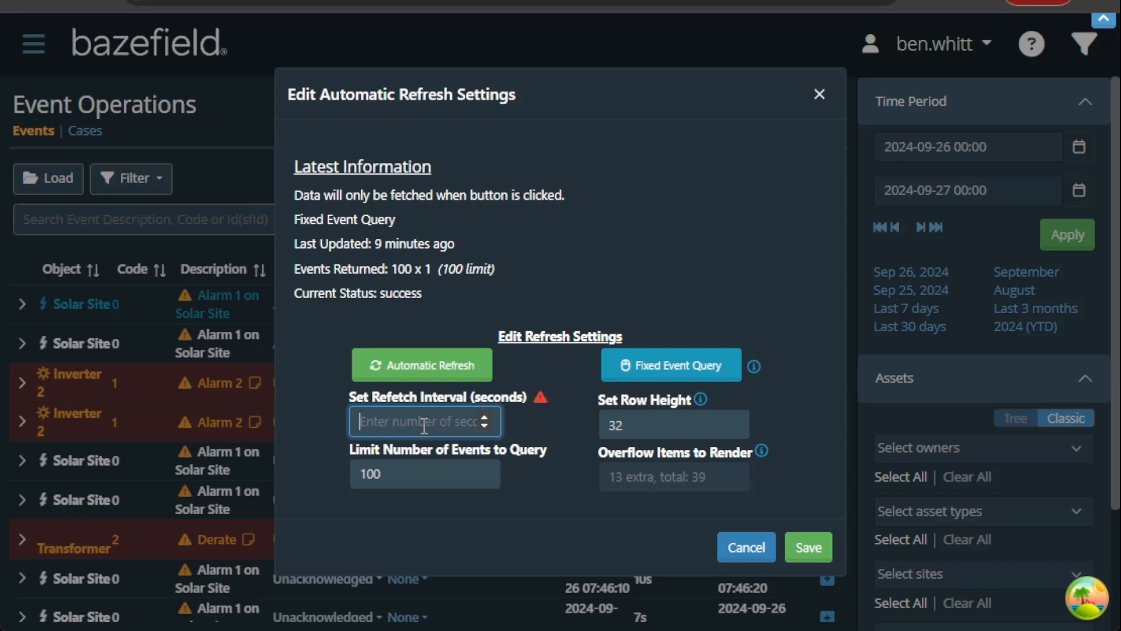
pyautogui.write('15')
pyautogui.moveTo(542, 401)
pyautogui.moveTo(386, 421); pyautogui.dragTo(346, 429)
pyautogui.click(398, 425)
# Set the limit on the number of events to query to 250.
pyautogui.press('Tab')
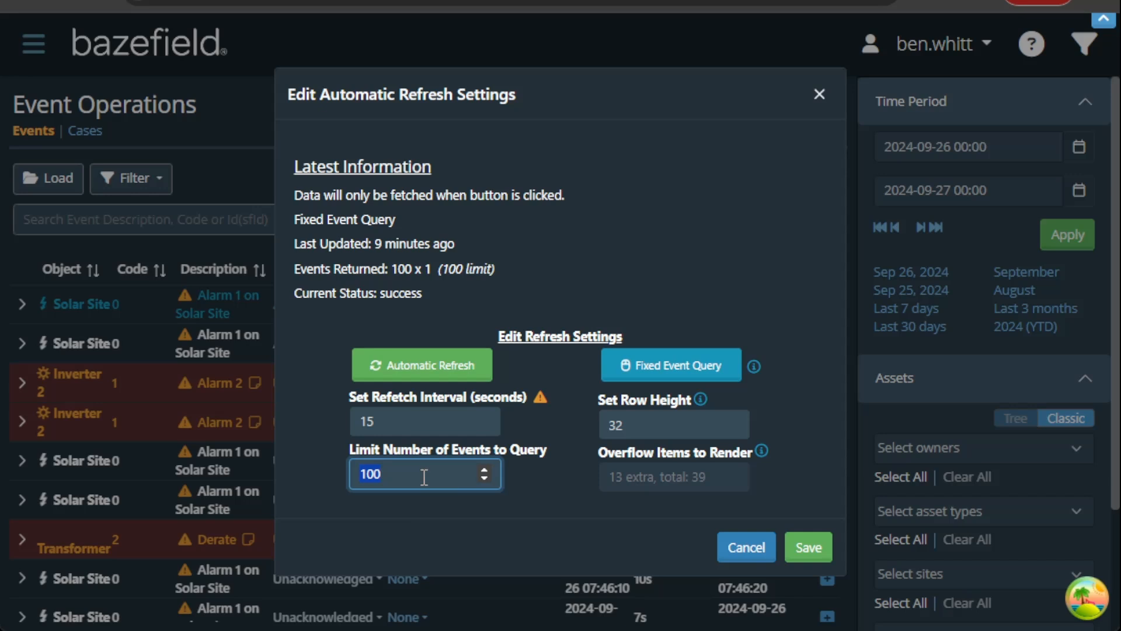
pyautogui.write('250')
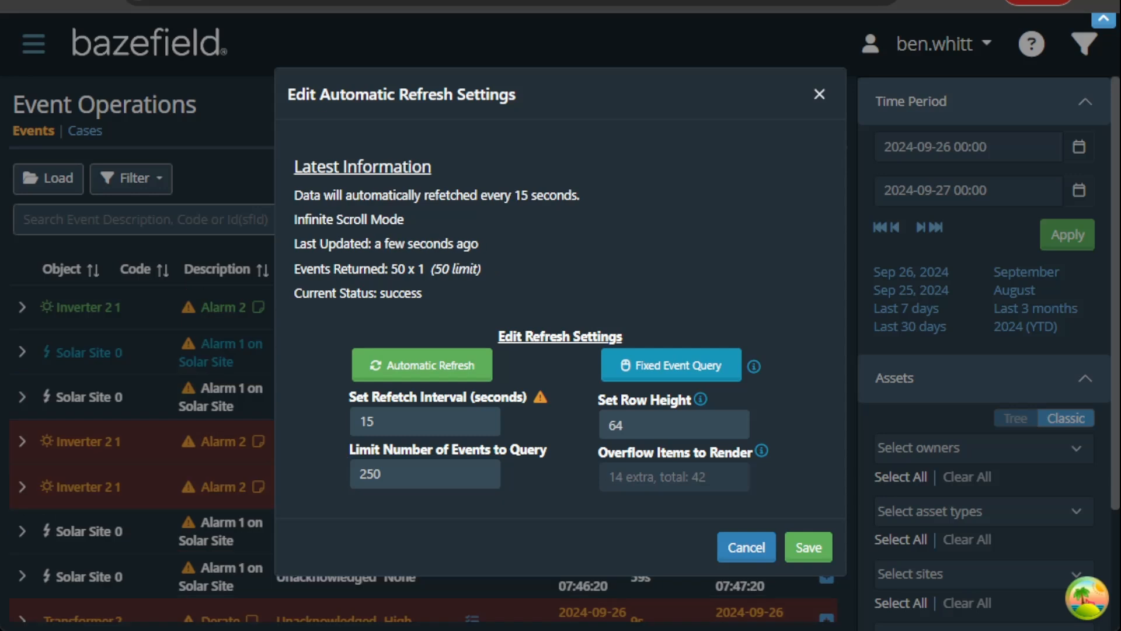